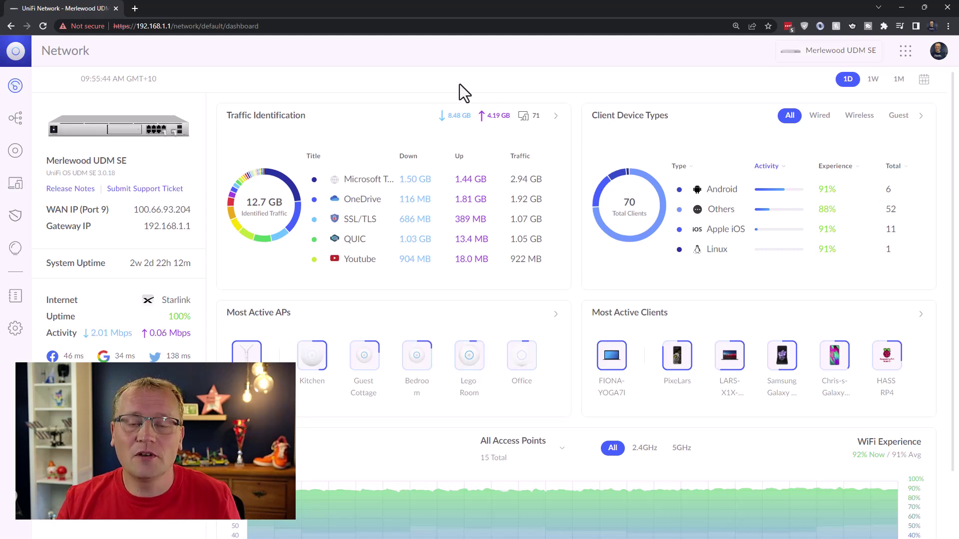
# Open the WiFi settings that list IoT, the guest network and The Lars Frontier.
pyautogui.click(15, 329)
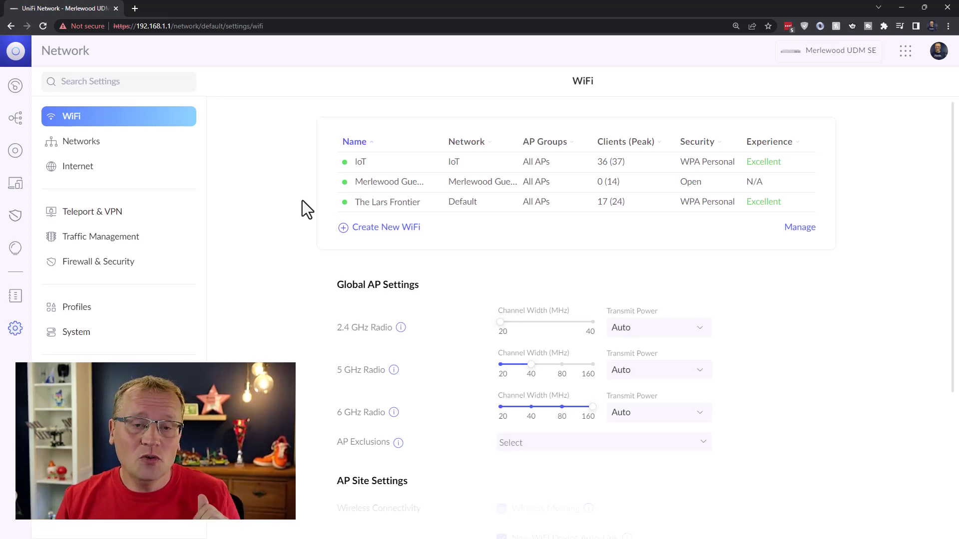
# Start a new WiFi network named 'Llamas in the fast LAN' and paste in its password.
pyautogui.click(385, 228)
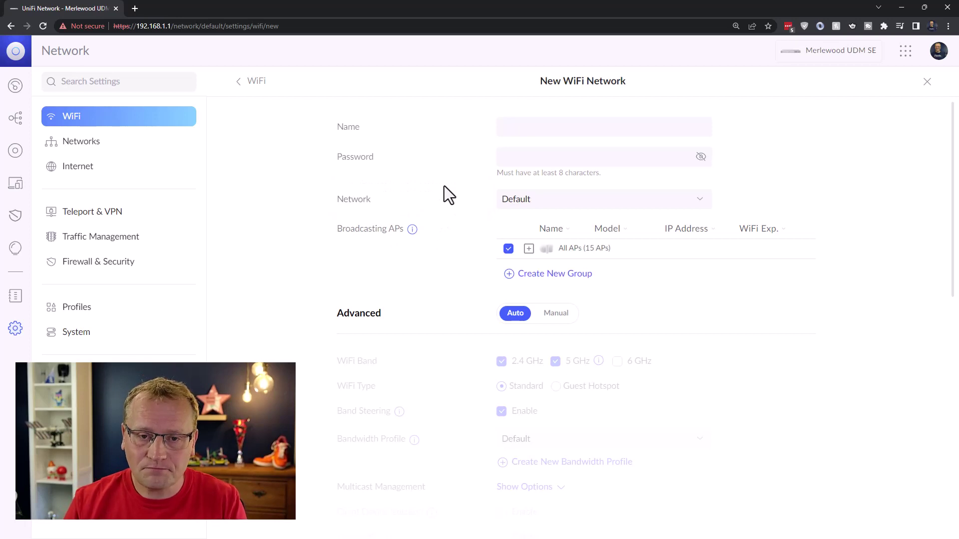
pyautogui.click(534, 128)
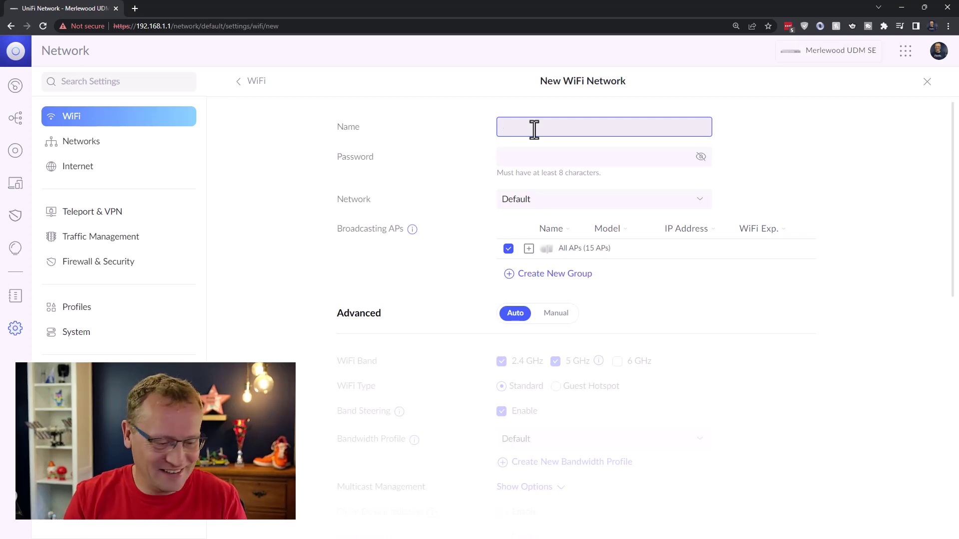
pyautogui.write('L')
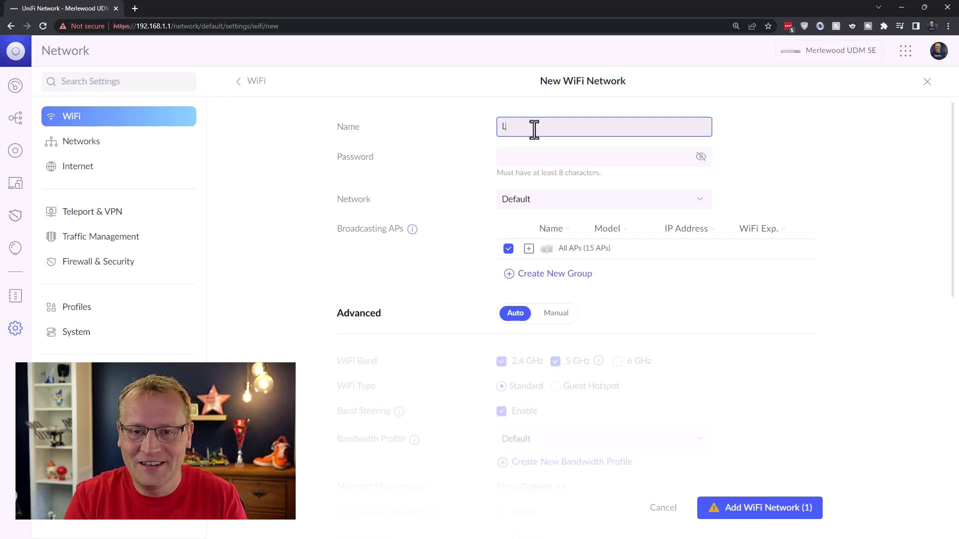
pyautogui.write('lamas in thg')
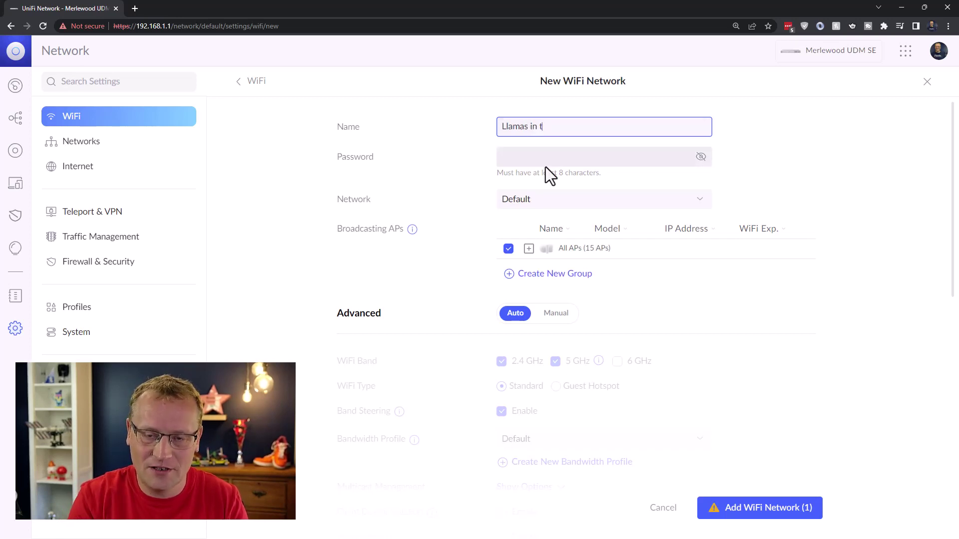
pyautogui.press('BackSpace')
pyautogui.write('e fast LAN')
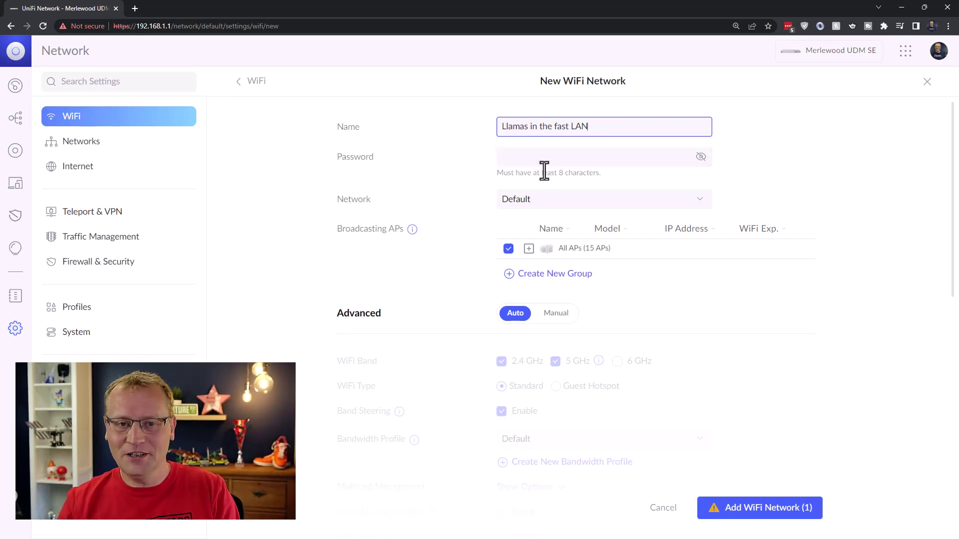
pyautogui.click(539, 159)
pyautogui.hotkey('ctrl', 'v')
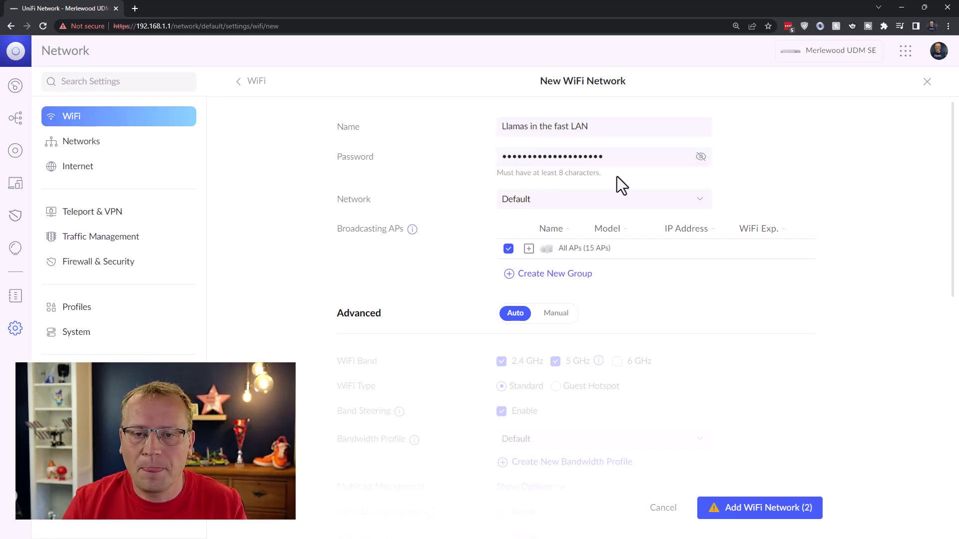
# Switch the advanced options to manual configuration and set the security protocol.
pyautogui.scroll(-1, 752, 263)
pyautogui.scroll(-3, 753, 263)
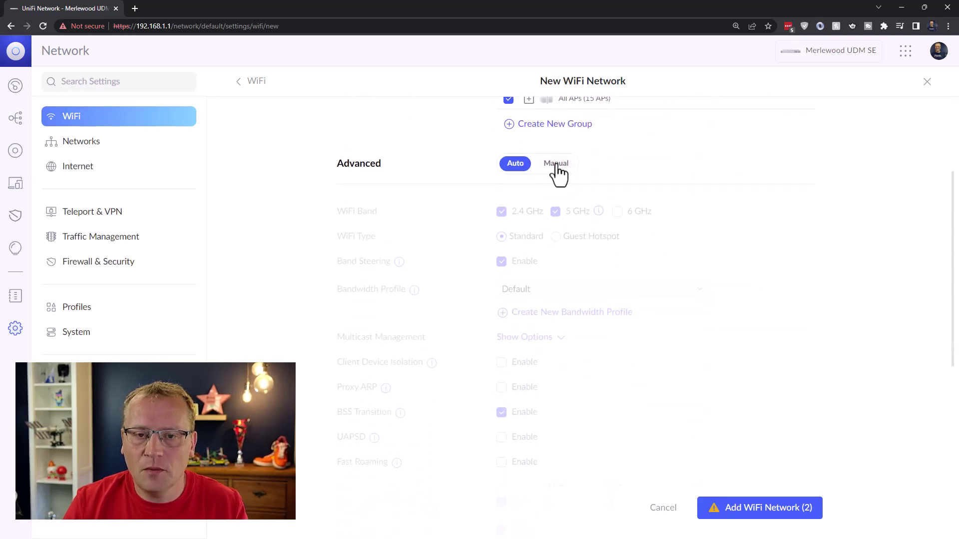
pyautogui.click(555, 166)
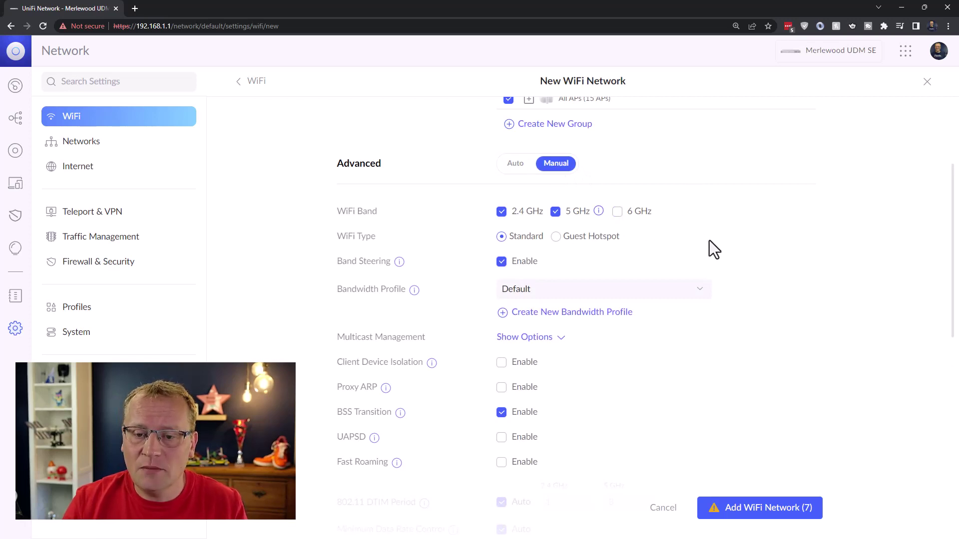
pyautogui.scroll(-5, 711, 241)
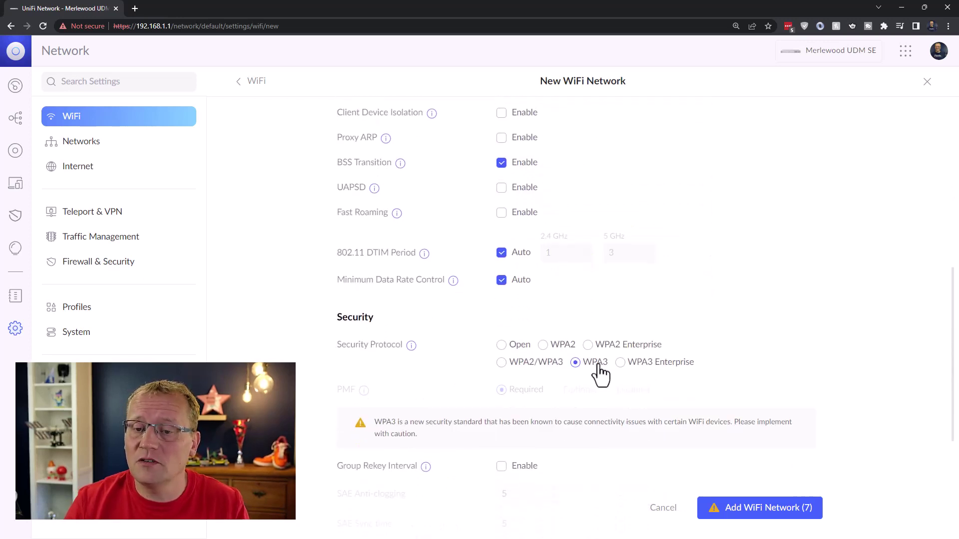
pyautogui.click(544, 346)
pyautogui.scroll(3, 679, 297)
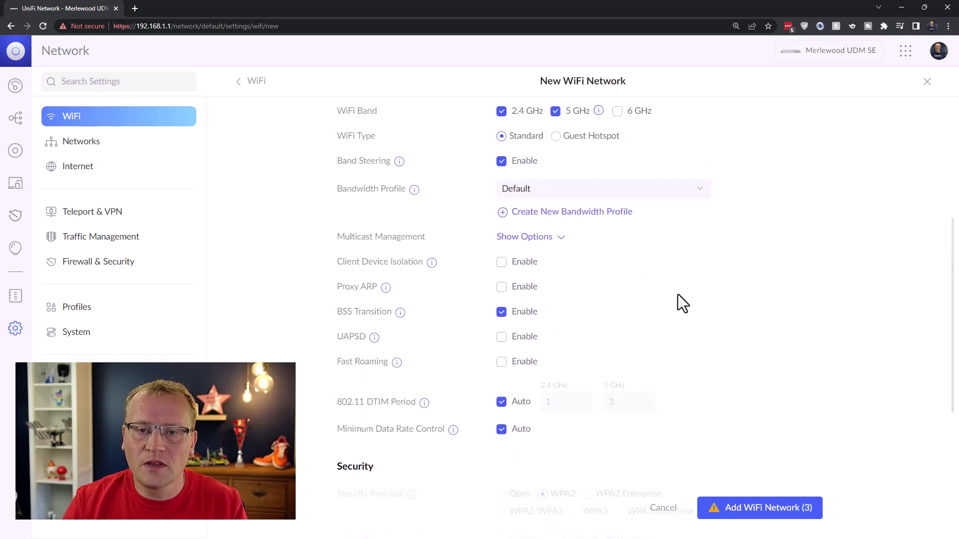
pyautogui.scroll(1, 679, 295)
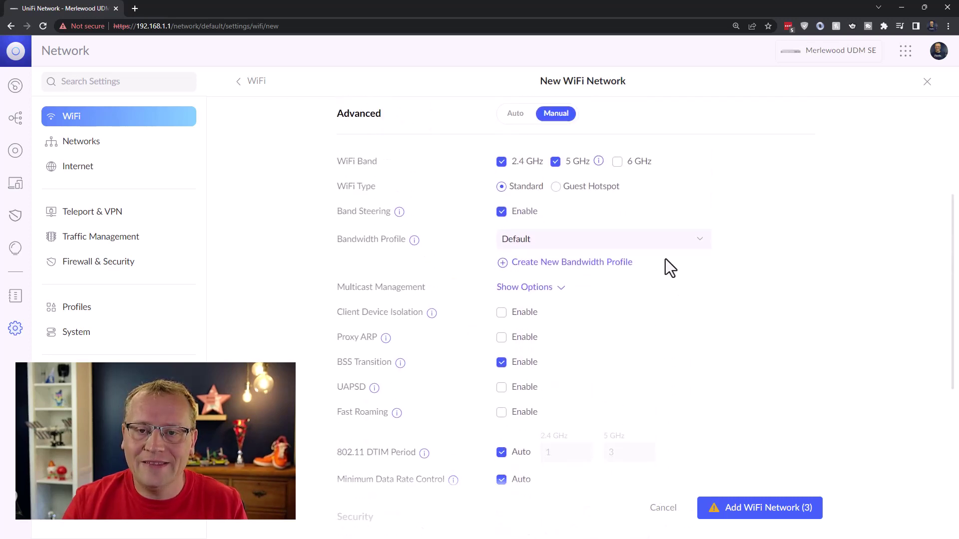
# Enable the 6 GHz band and review the security, device filtering and scheduler defaults.
pyautogui.click(615, 165)
pyautogui.scroll(-1, 714, 260)
pyautogui.scroll(-4, 713, 258)
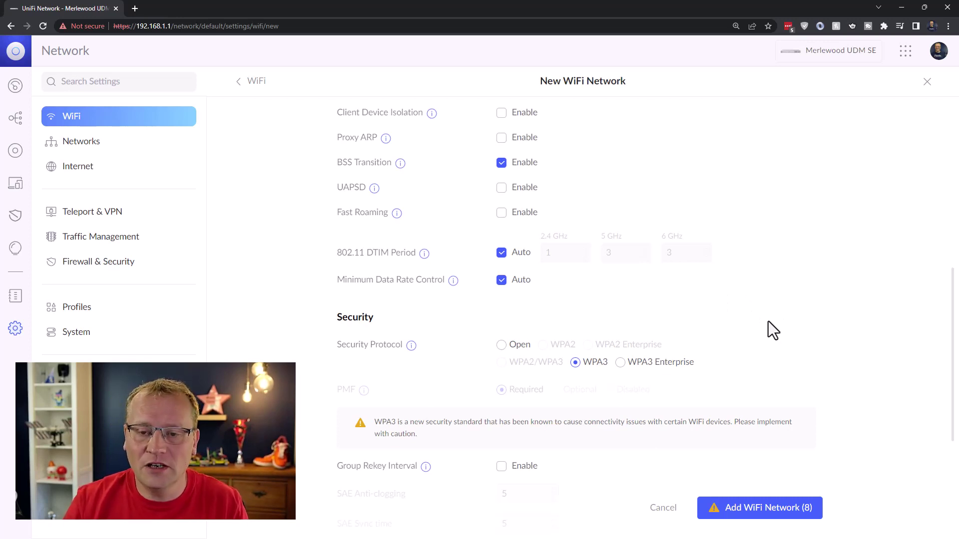
pyautogui.scroll(1, 768, 319)
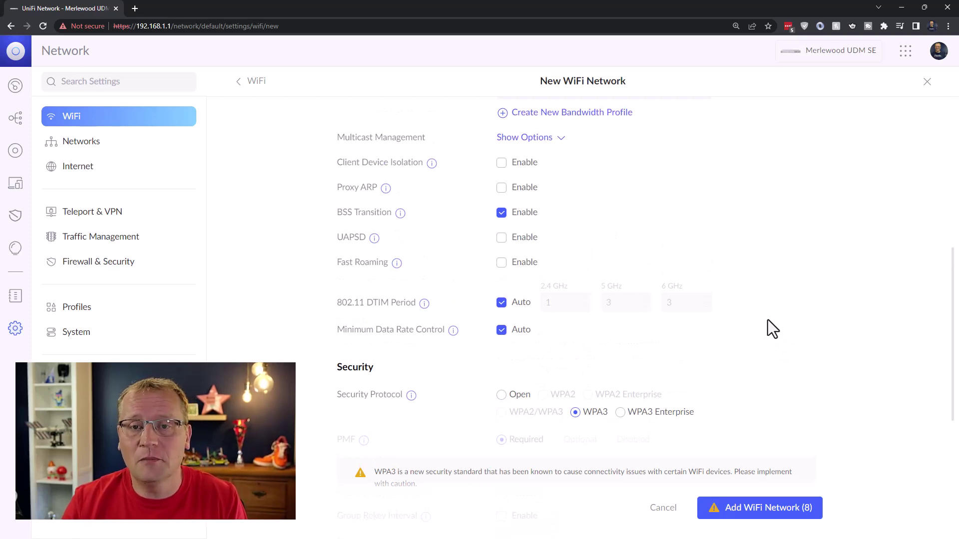
pyautogui.scroll(2, 768, 320)
pyautogui.scroll(3, 766, 315)
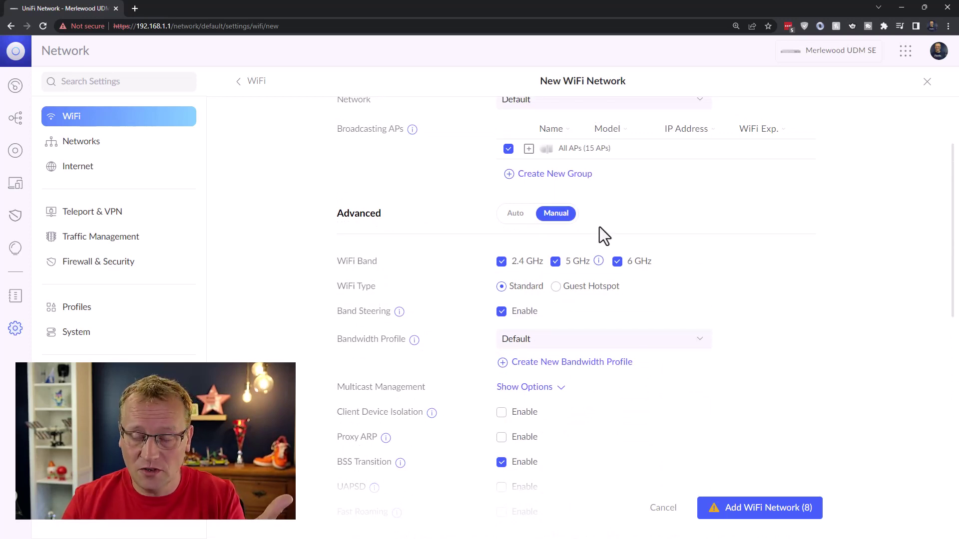
pyautogui.scroll(-1, 756, 278)
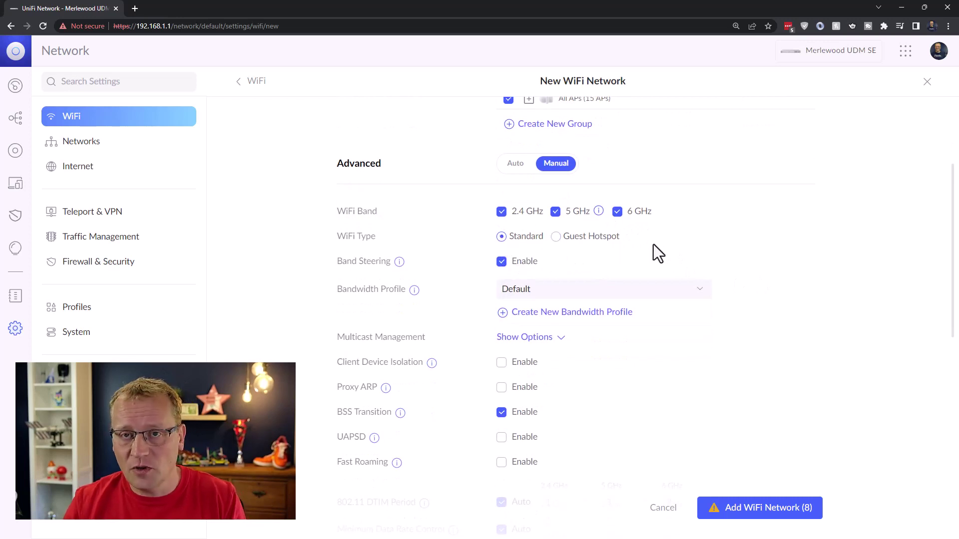
pyautogui.scroll(-3, 736, 280)
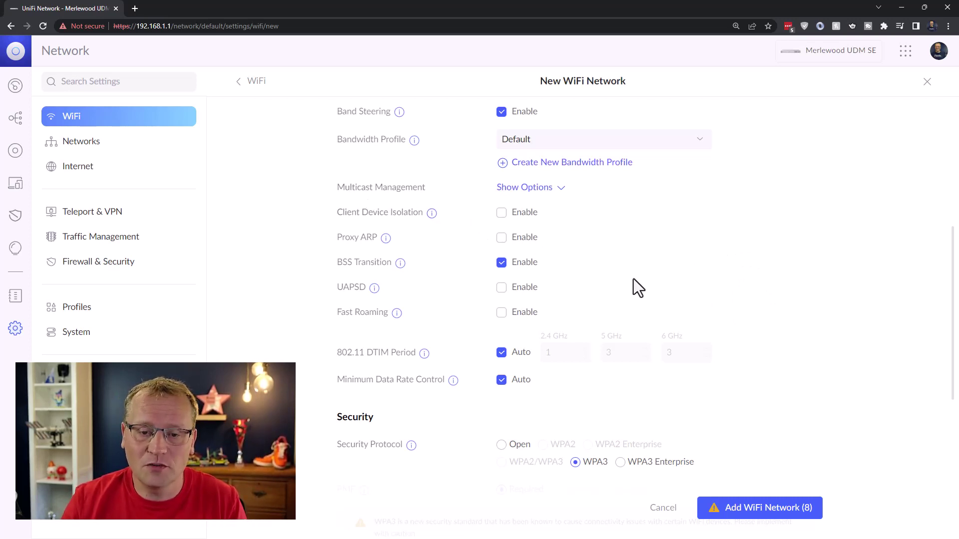
pyautogui.scroll(-5, 700, 270)
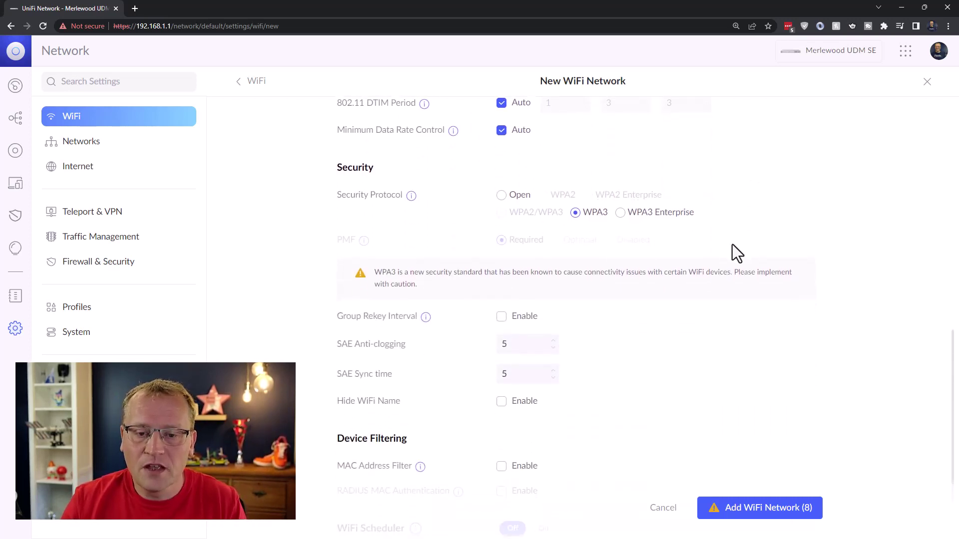
pyautogui.scroll(-2, 732, 245)
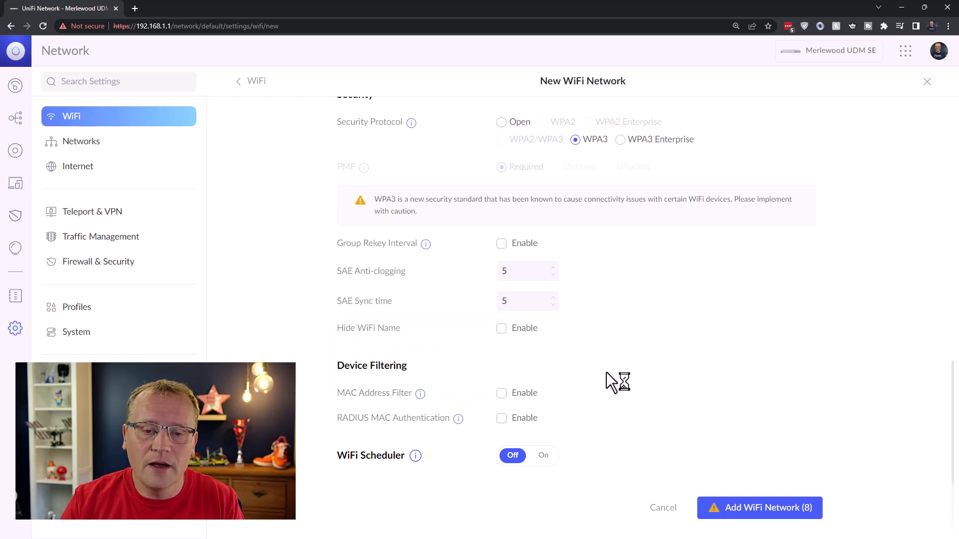
pyautogui.moveTo(417, 458)
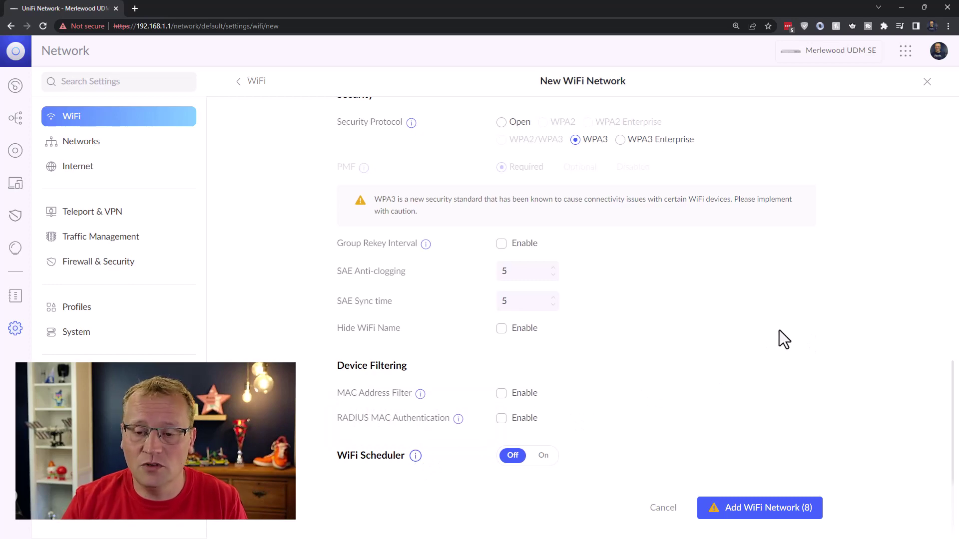
# Save 'Llamas in the fast LAN' as a WPA3 network on 2.4, 5 and 6 GHz.
pyautogui.scroll(7, 764, 372)
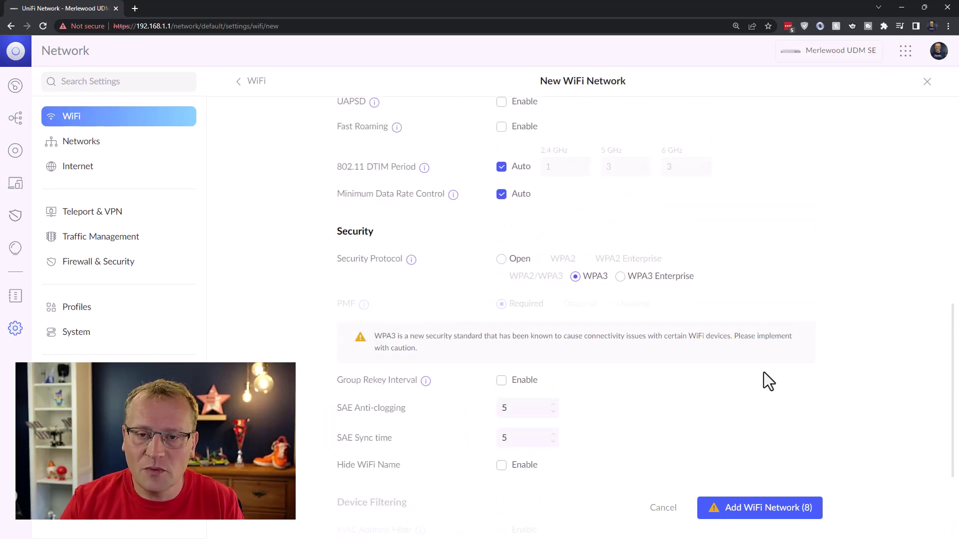
pyautogui.scroll(5, 764, 372)
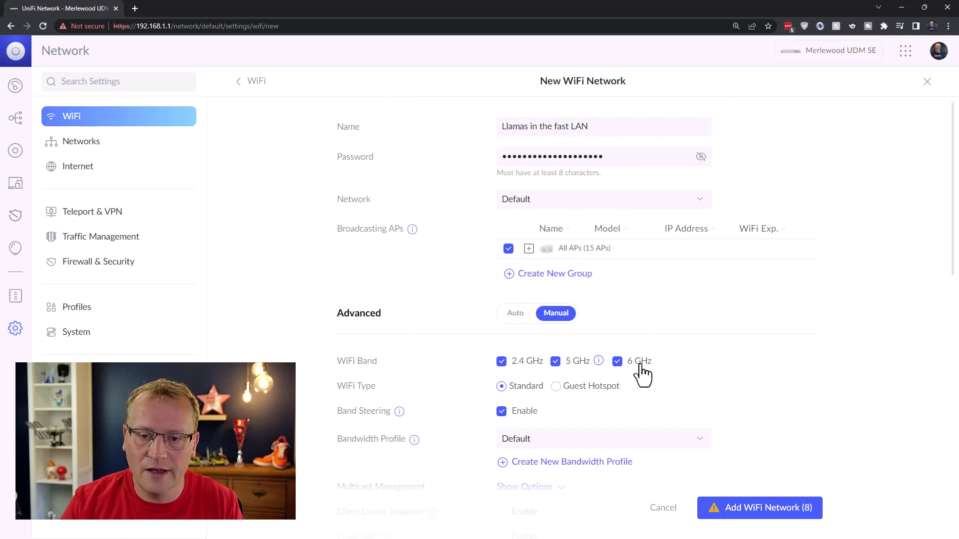
pyautogui.click(761, 507)
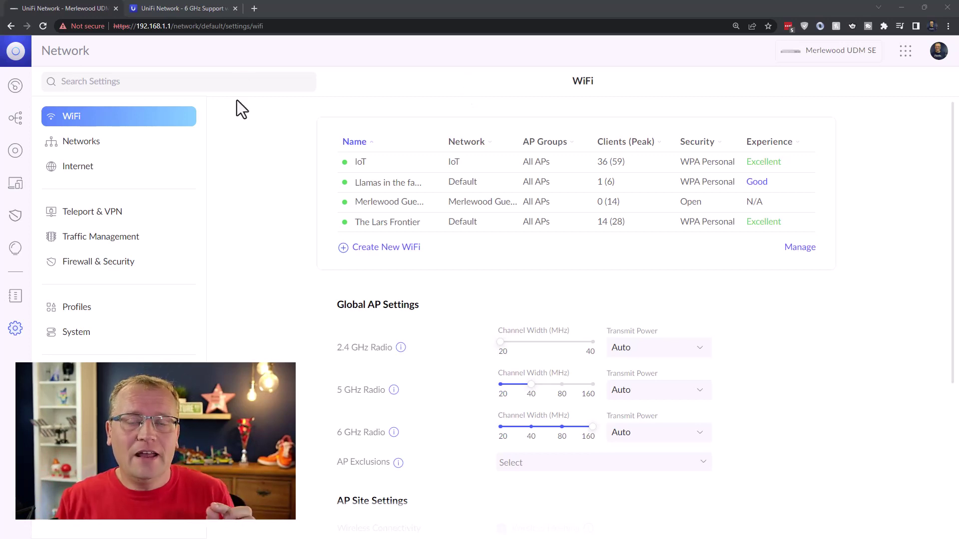
# Read the 6 GHz support article's table of allowed countries and minimum versions.
pyautogui.click(182, 10)
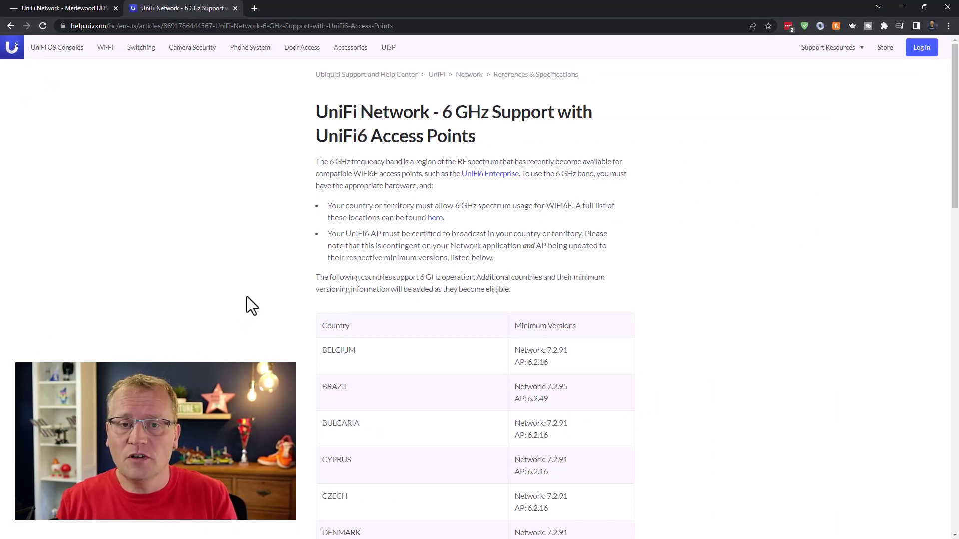
pyautogui.scroll(-2, 248, 296)
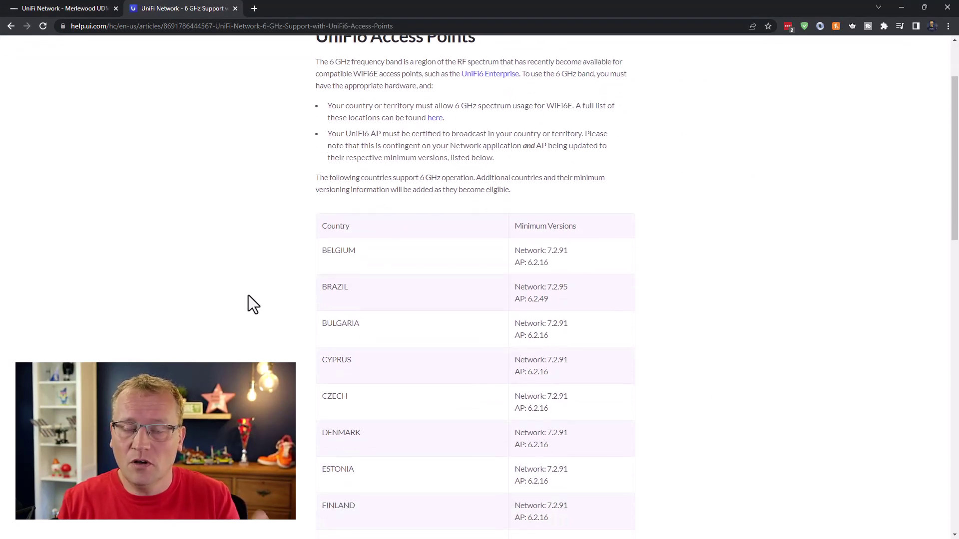
pyautogui.scroll(-3, 253, 304)
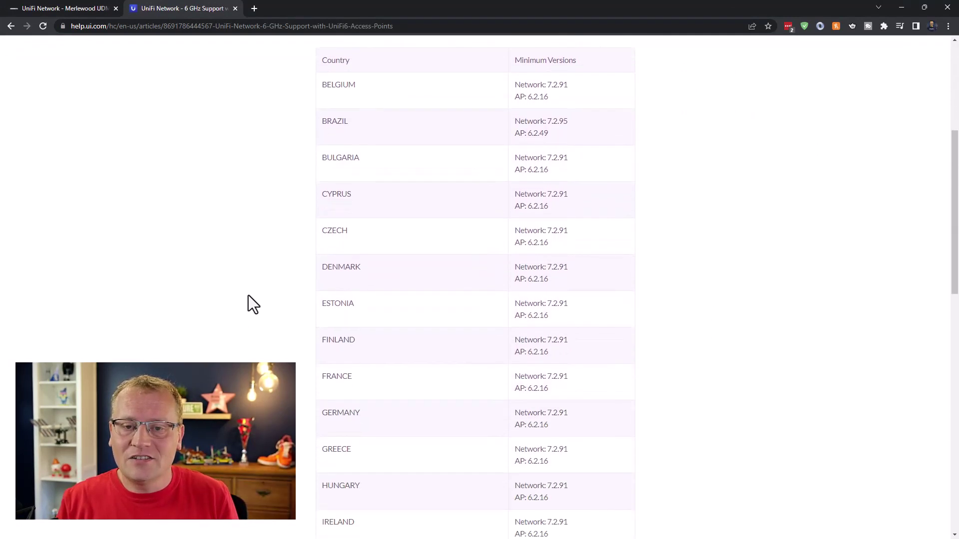
pyautogui.scroll(-6, 248, 296)
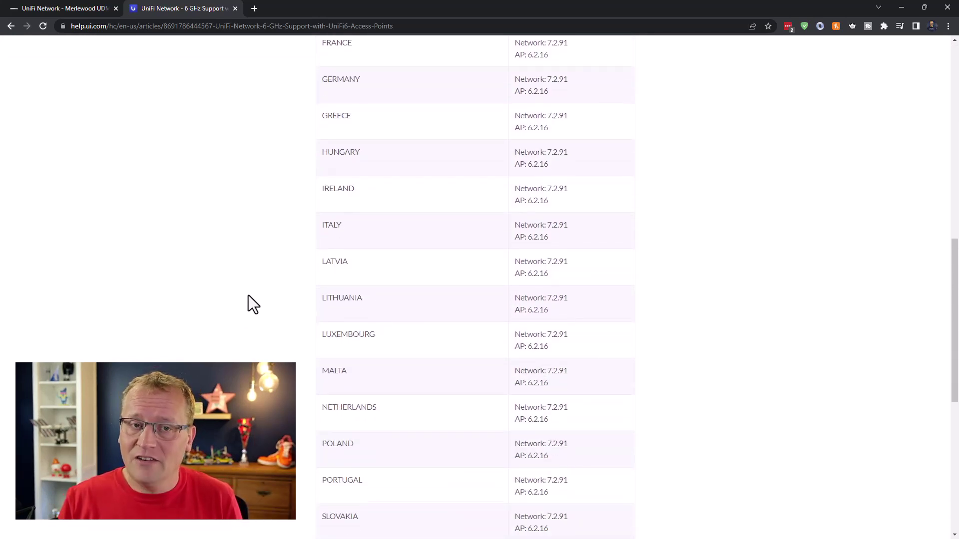
pyautogui.scroll(-5, 247, 295)
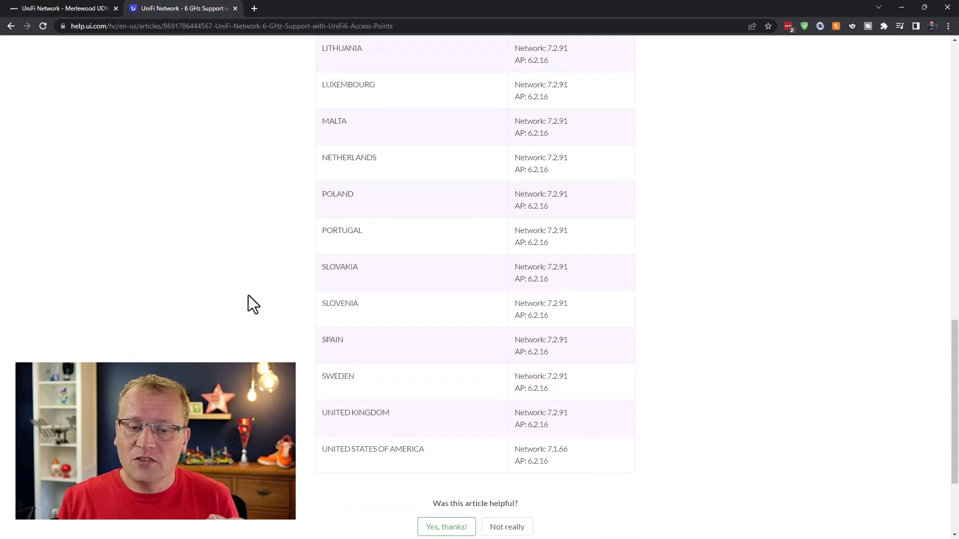
pyautogui.scroll(10, 248, 295)
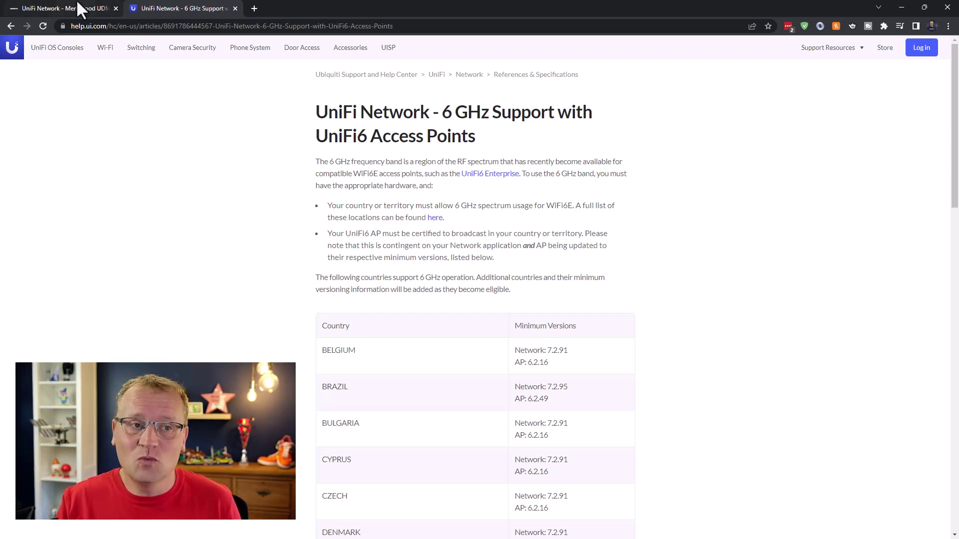
# Search UniFi settings for 'region' and open the Country/Region system setting.
pyautogui.click(53, 6)
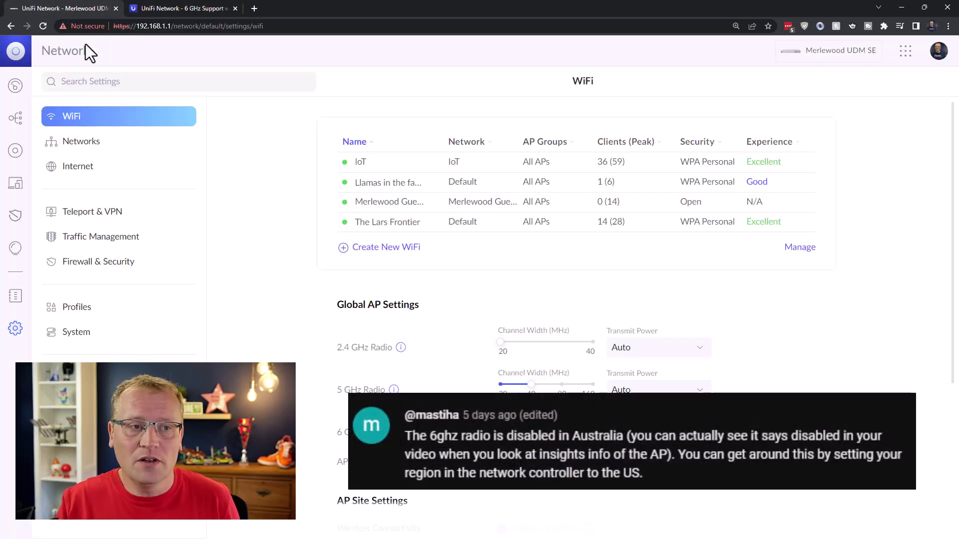
pyautogui.write('region')
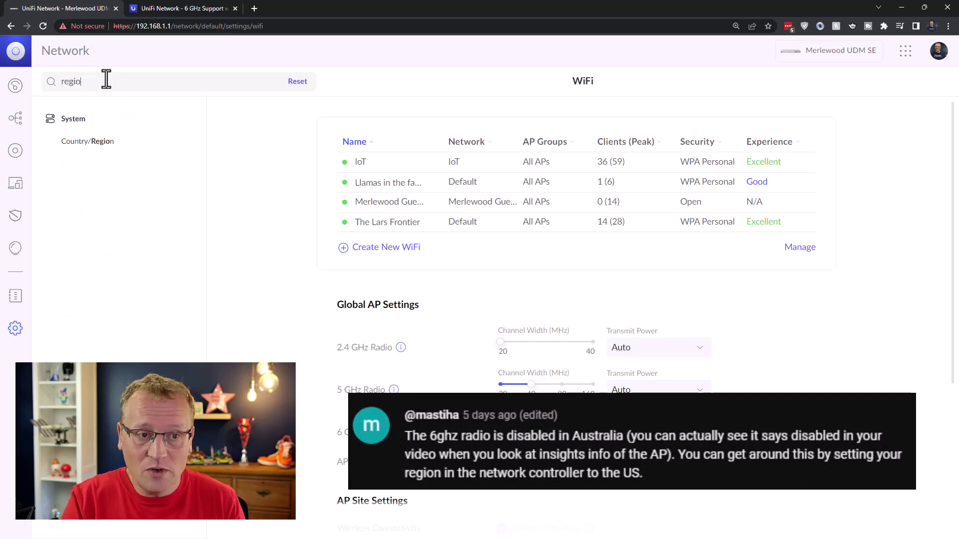
pyautogui.click(105, 142)
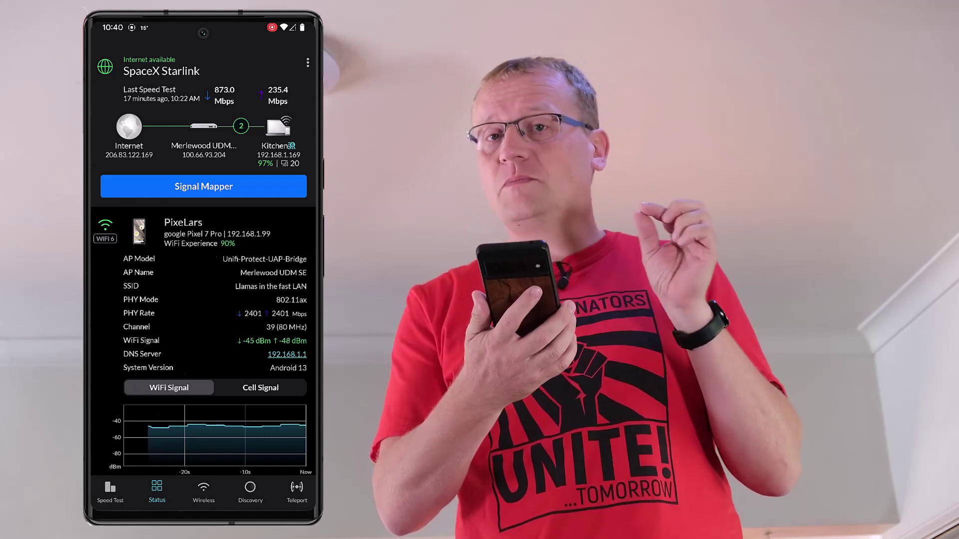
# Run a WiFiman speed test against the Merlewood UDM SE gateway.
pyautogui.click(110, 492)
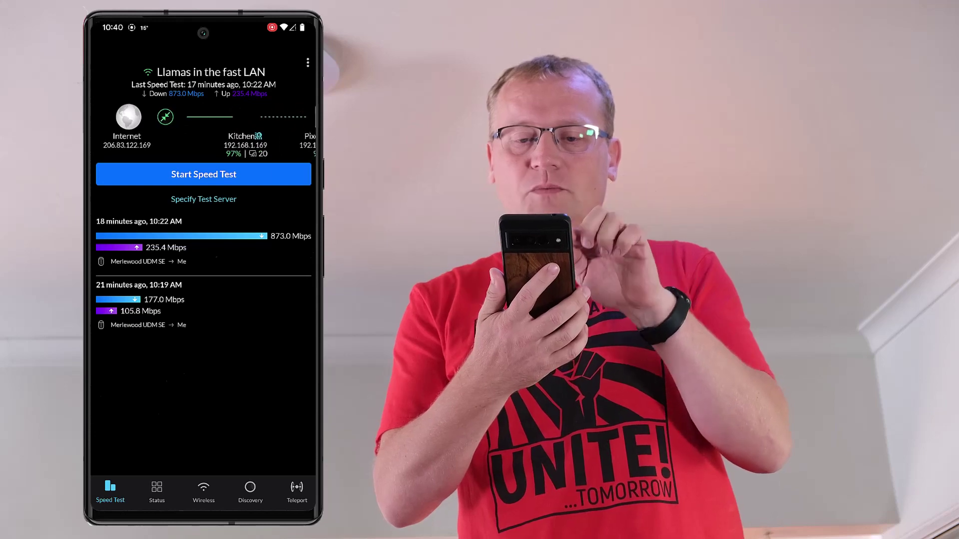
pyautogui.click(198, 123)
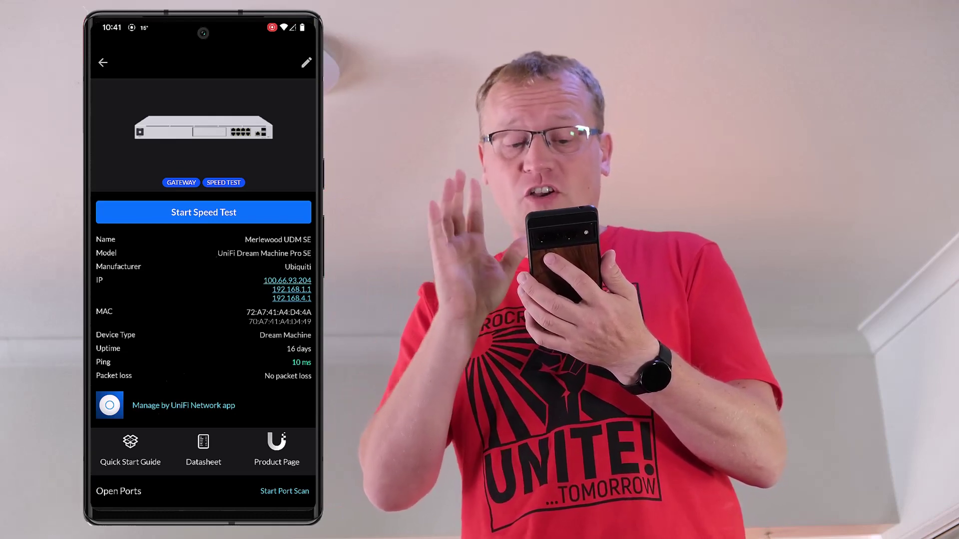
pyautogui.click(204, 212)
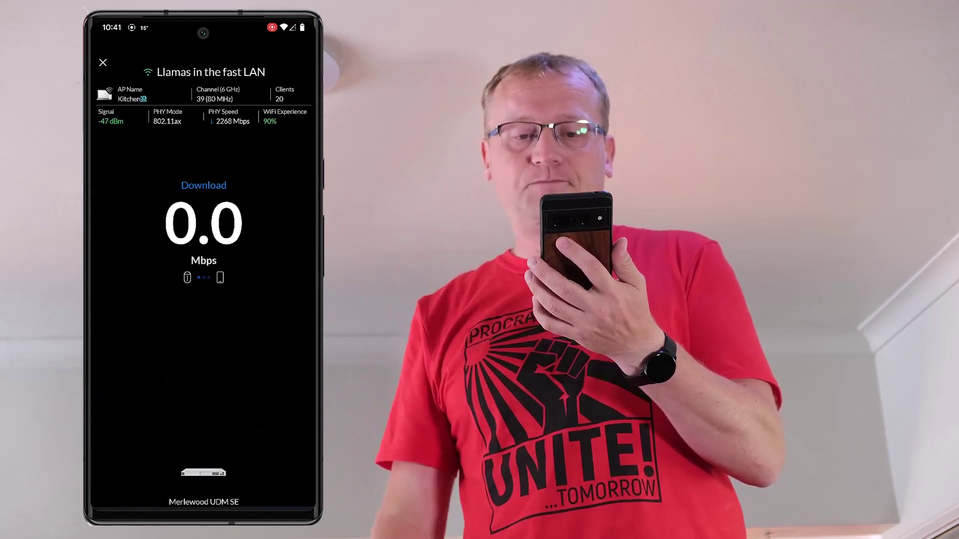